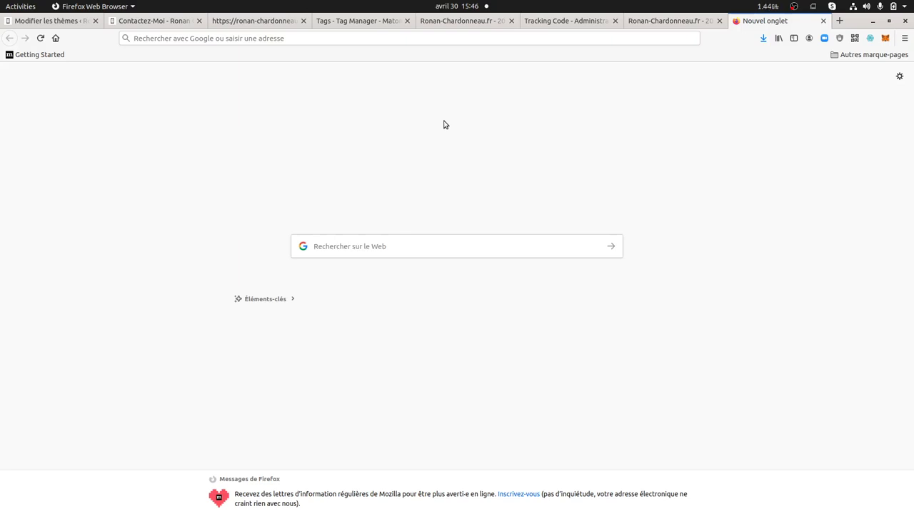
# - Review the Simpleform test's Definition, then show the contact page with its Tag Manager debug panel
pyautogui.click(659, 23)
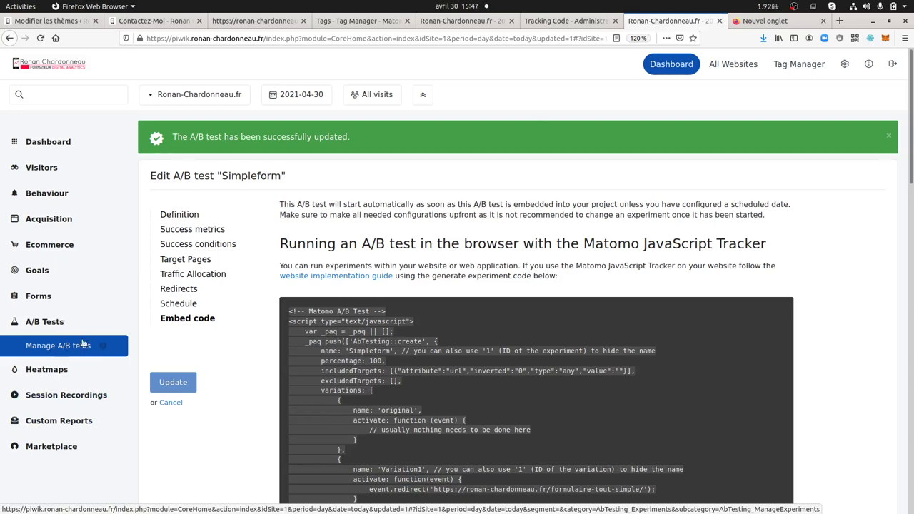
pyautogui.click(166, 215)
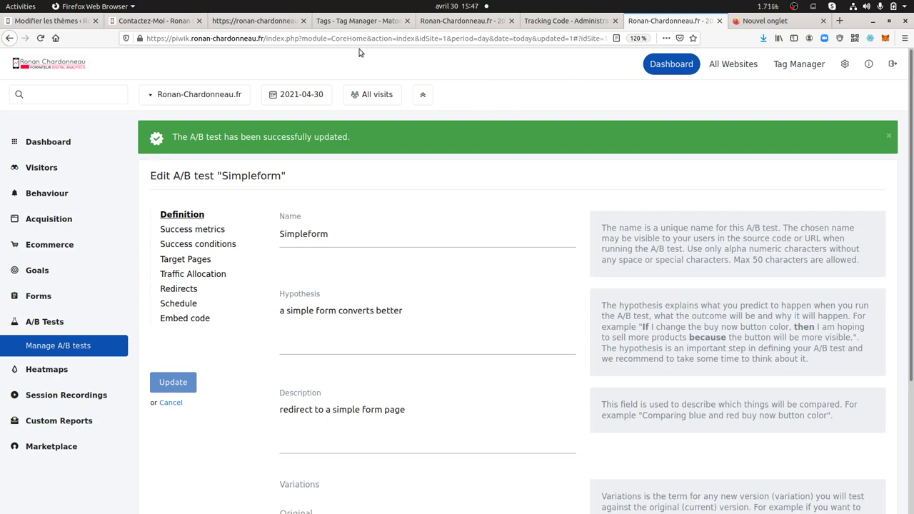
pyautogui.click(159, 20)
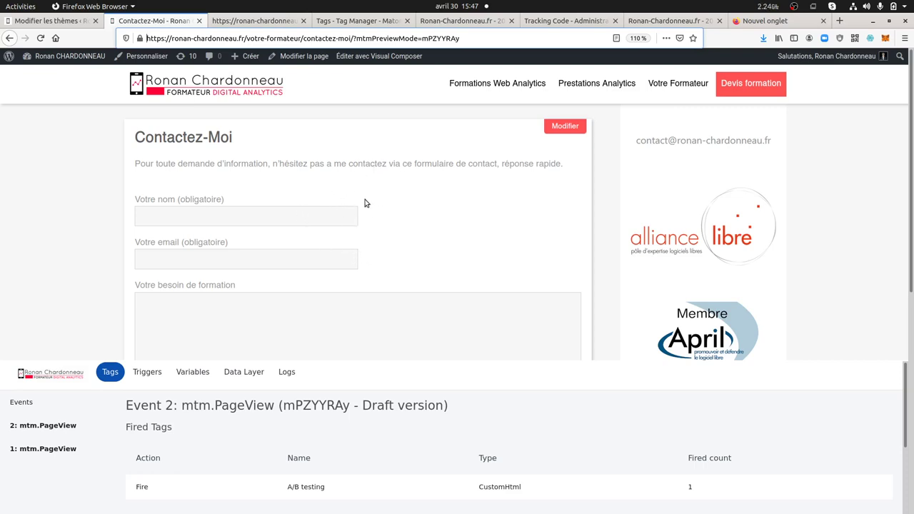
# - Scroll the Contactez-Moi page down and back up until mtm.ScrollReach appears in the debug panel
pyautogui.scroll(-2, 353, 204)
pyautogui.scroll(-2, 355, 205)
pyautogui.scroll(4, 355, 205)
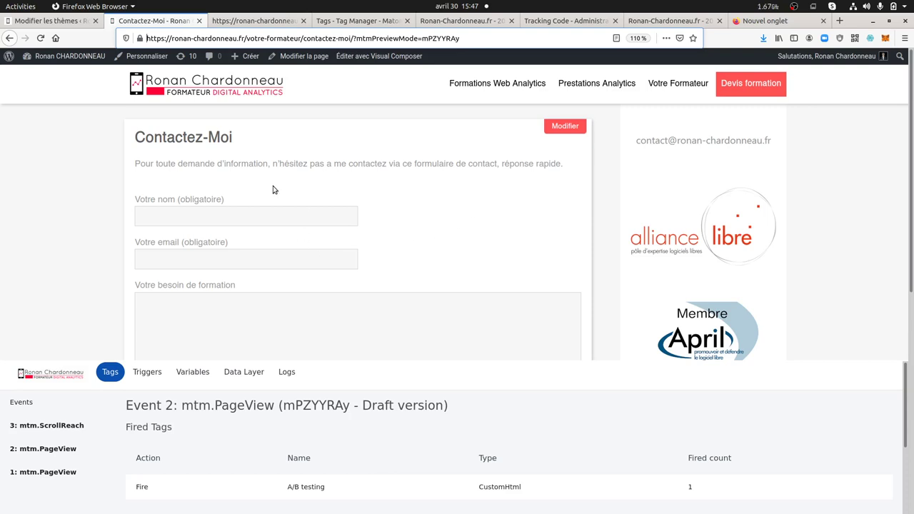
pyautogui.scroll(-1, 247, 222)
pyautogui.scroll(1, 248, 223)
# - From Pages > Toutes les pages, open 'Formulaire tout simple' in the WordPress editor
pyautogui.click(61, 21)
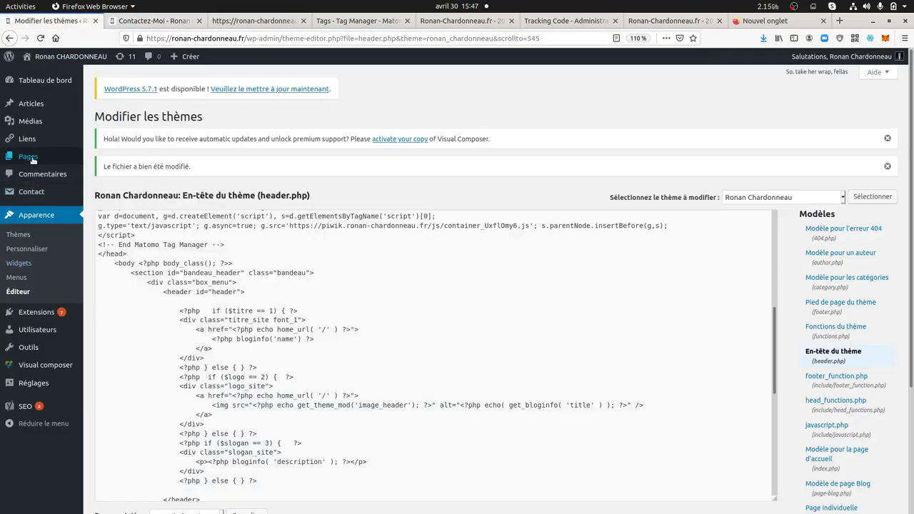
pyautogui.moveTo(29, 156)
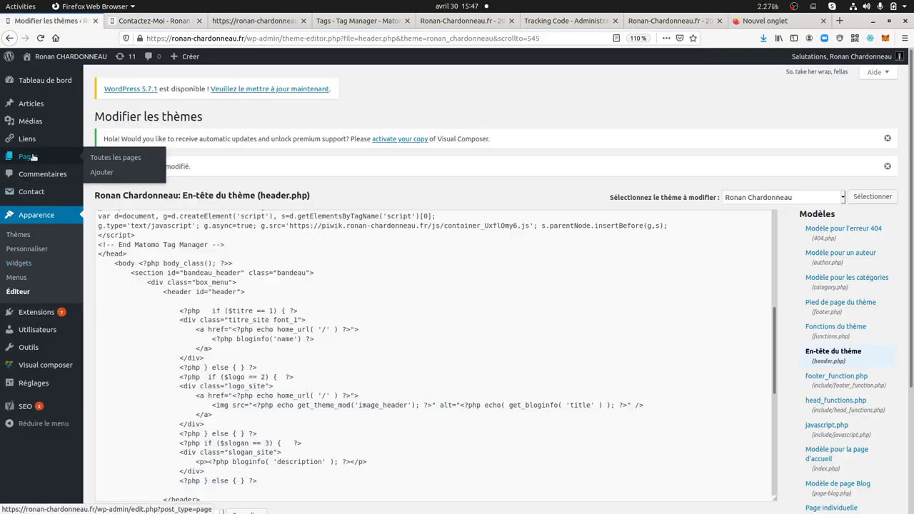
pyautogui.click(105, 158)
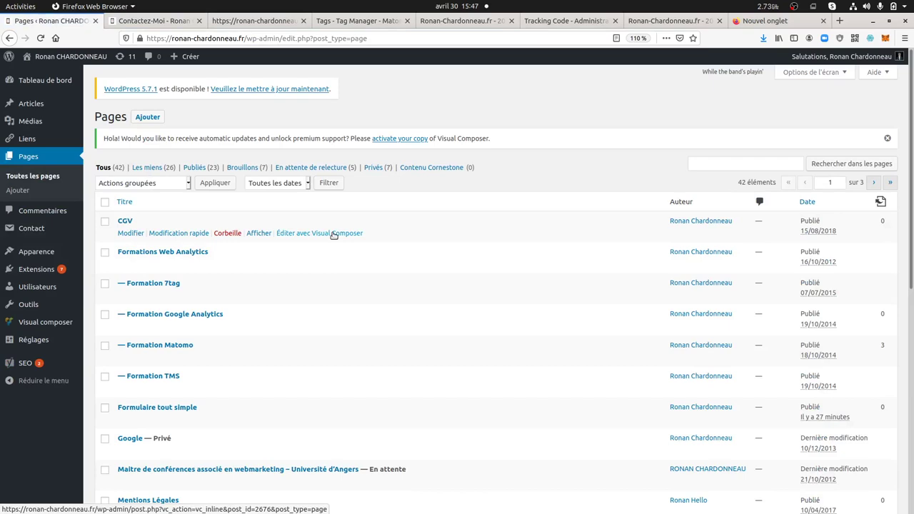
pyautogui.scroll(-5, 346, 242)
pyautogui.scroll(-1, 346, 242)
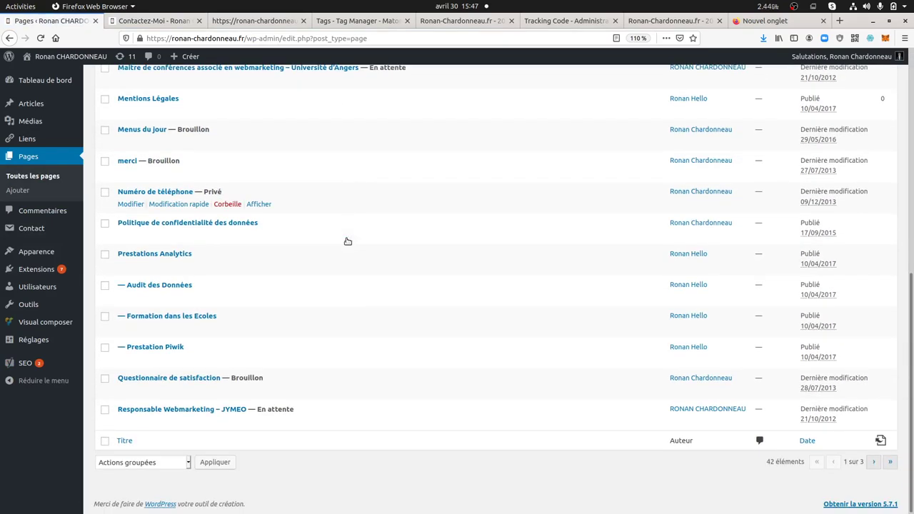
pyautogui.scroll(5, 300, 339)
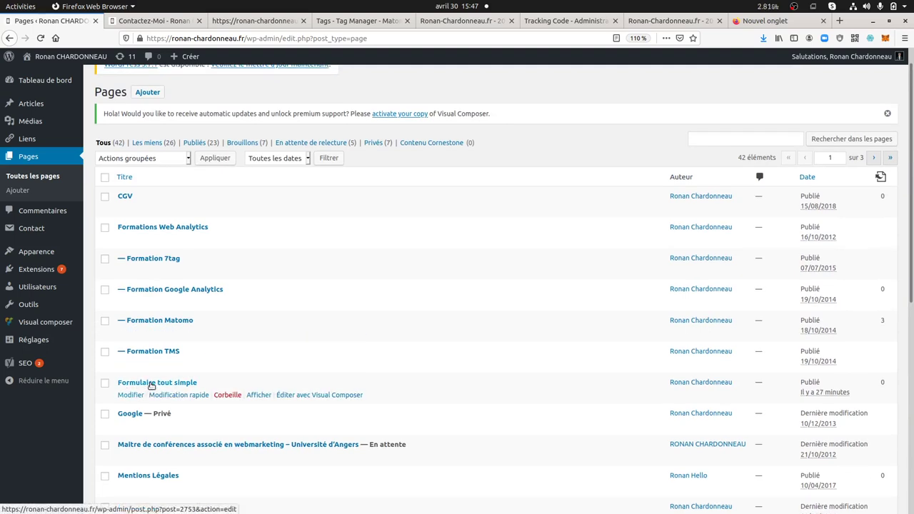
pyautogui.click(148, 384)
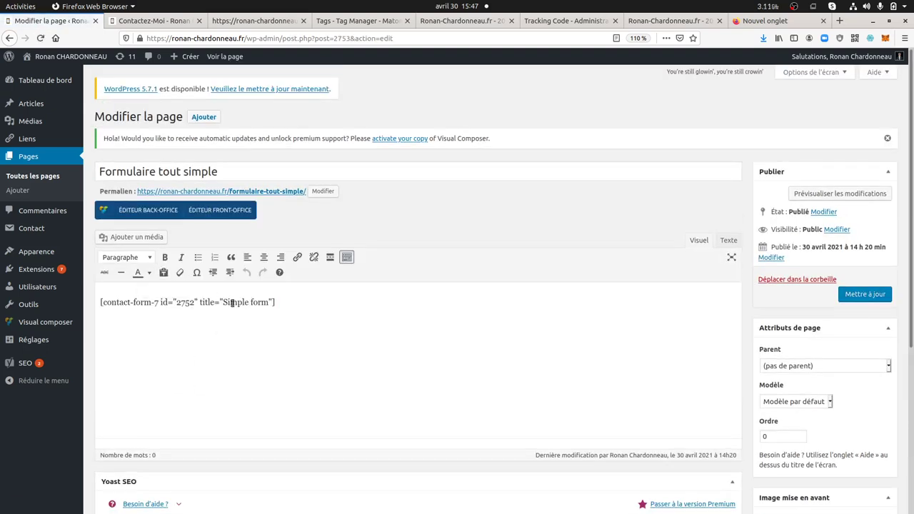
# - Open the Simple form contact form template and compare its introductory sentence with the Contactez-Moi page
pyautogui.moveTo(43, 228)
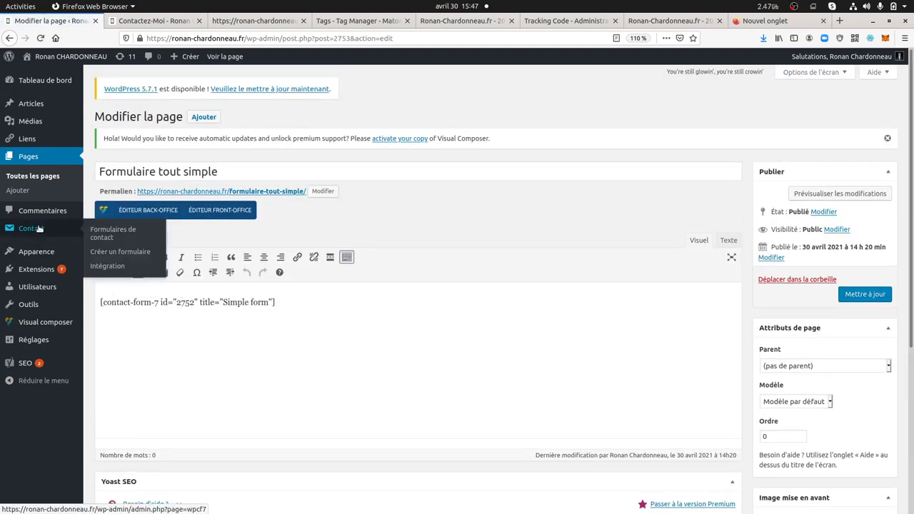
pyautogui.click(98, 232)
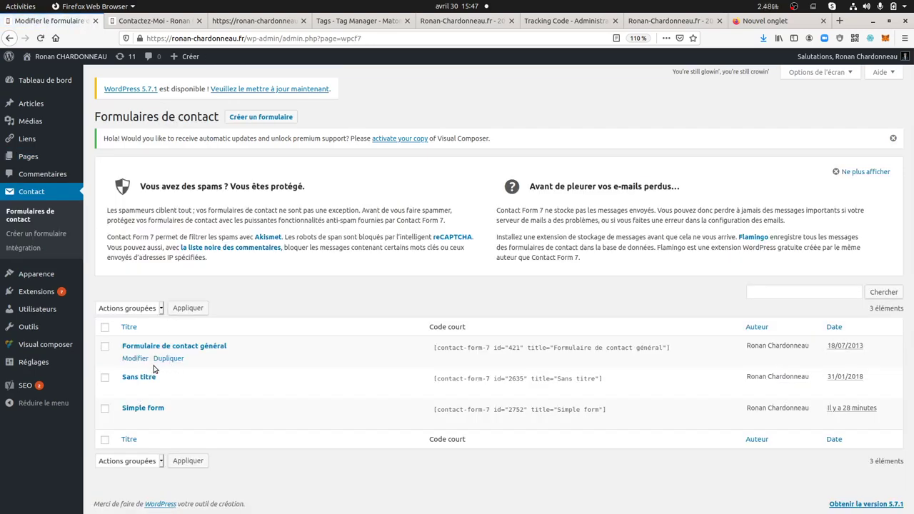
pyautogui.click(135, 420)
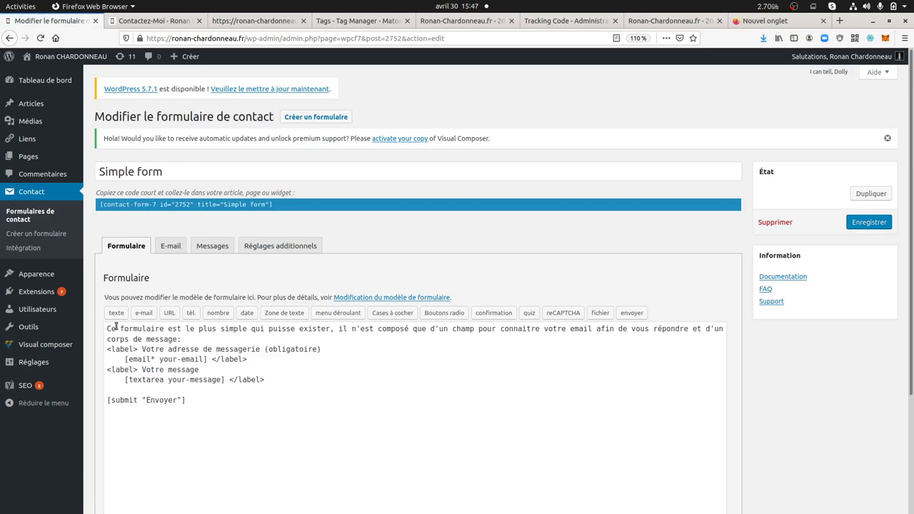
pyautogui.moveTo(107, 328); pyautogui.dragTo(190, 334)
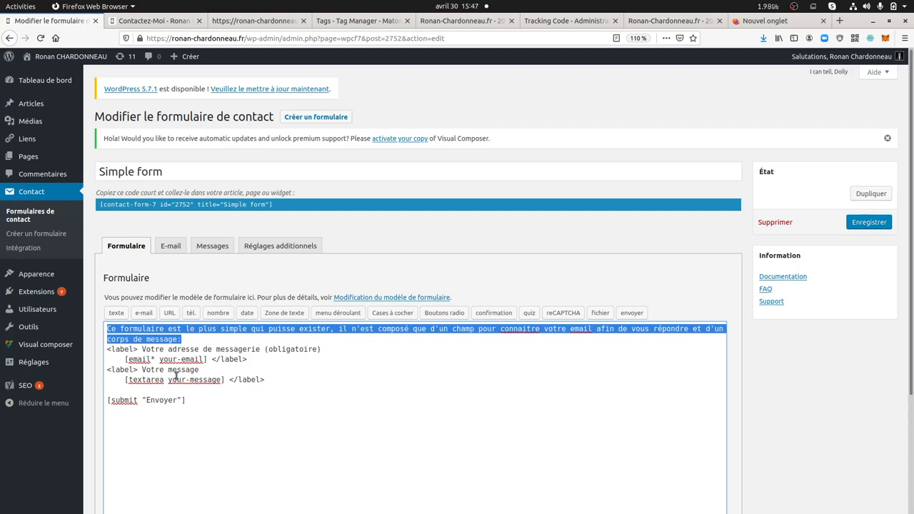
pyautogui.click(153, 21)
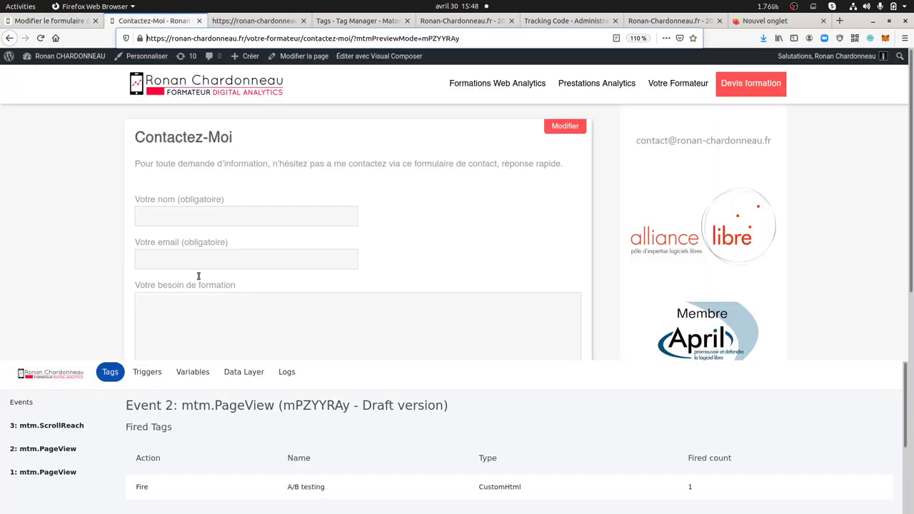
pyautogui.click(81, 24)
# - View the published 'Formulaire tout simple' page live from the Toutes les pages list
pyautogui.moveTo(25, 156)
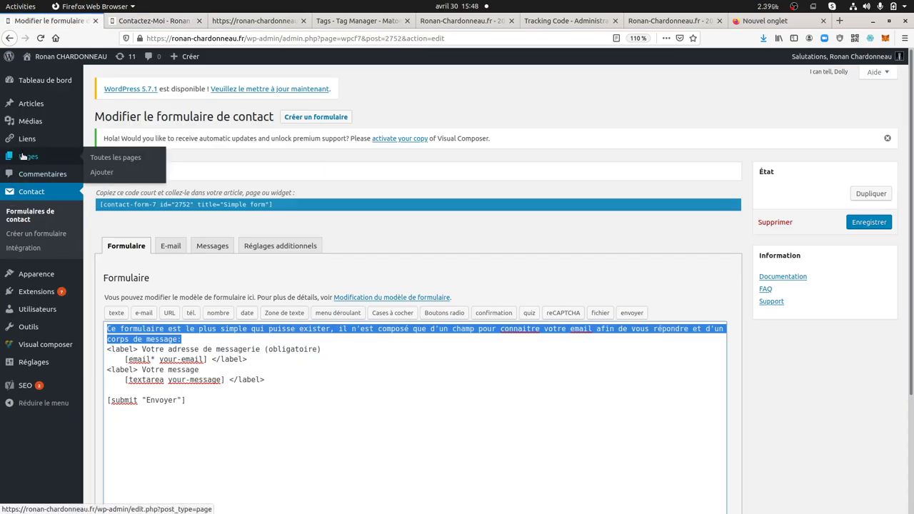
pyautogui.click(107, 156)
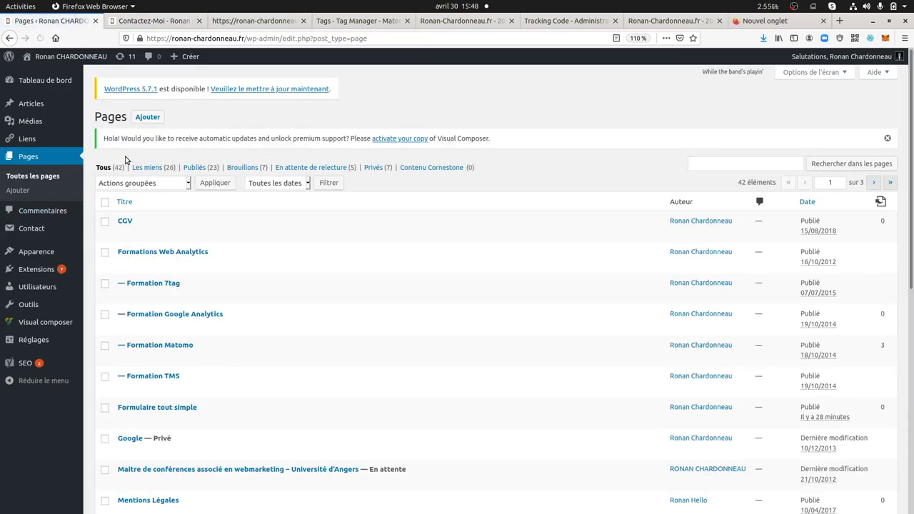
pyautogui.scroll(-4, 245, 286)
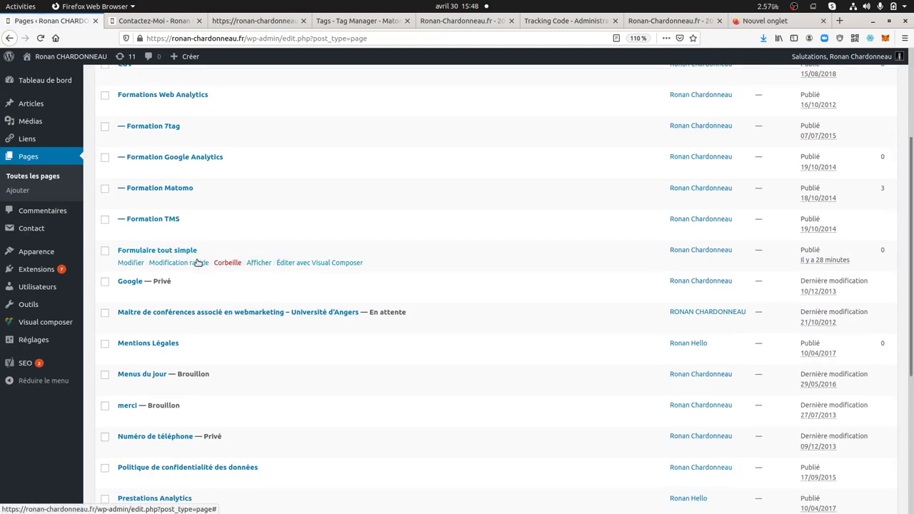
pyautogui.click(256, 262)
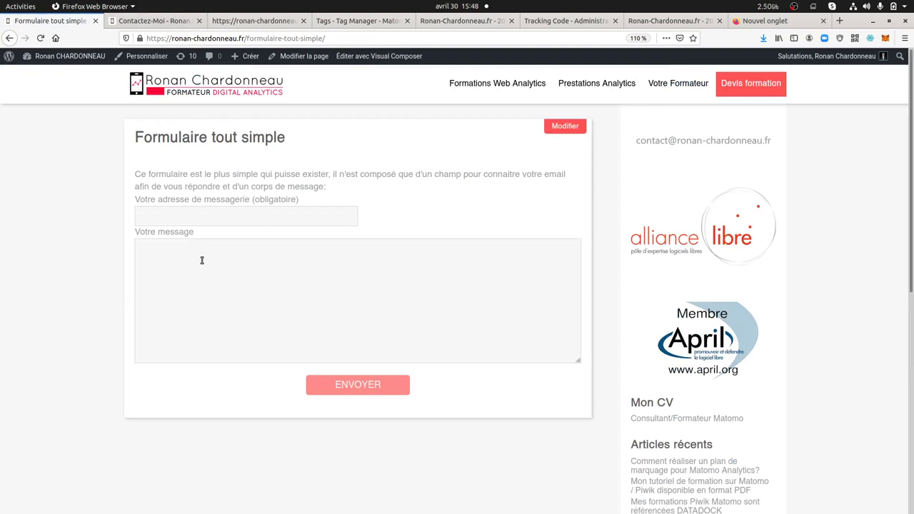
pyautogui.click(152, 21)
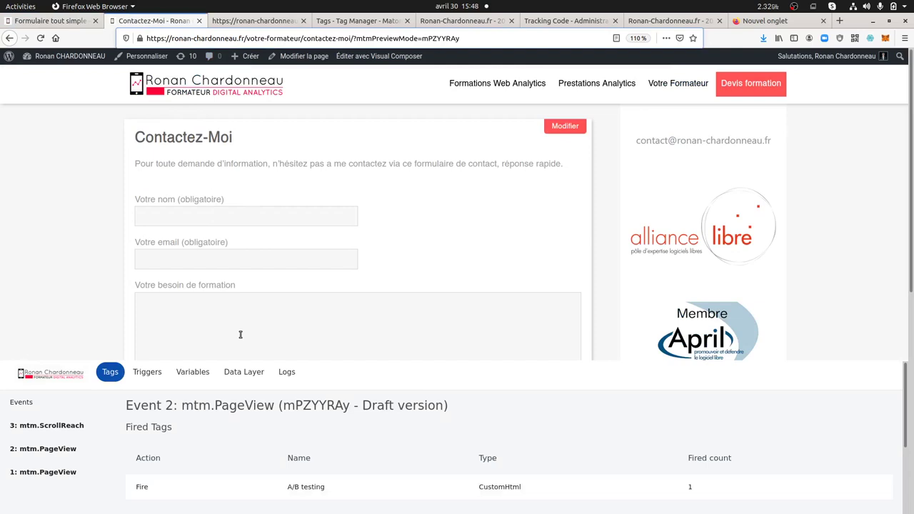
pyautogui.click(82, 23)
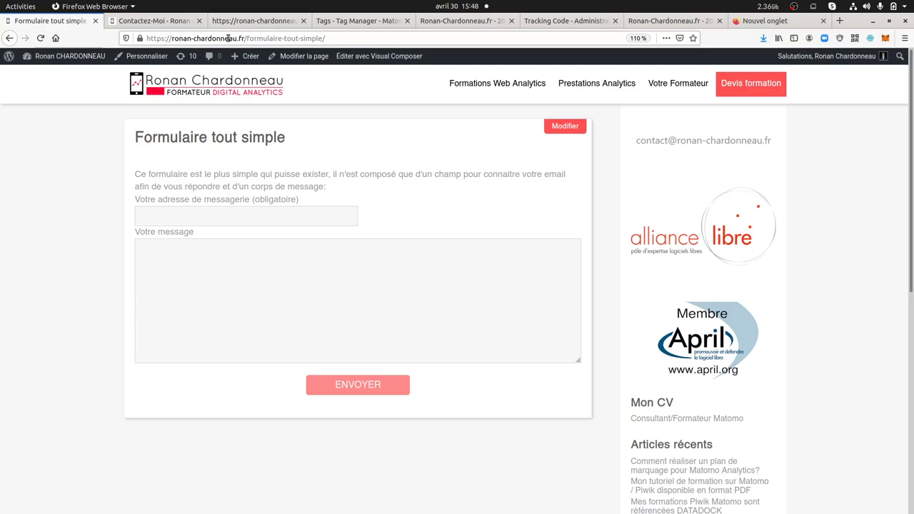
# - Check the redirect URL for Variation1 in the Simpleform A/B test's Redirects section
pyautogui.click(586, 22)
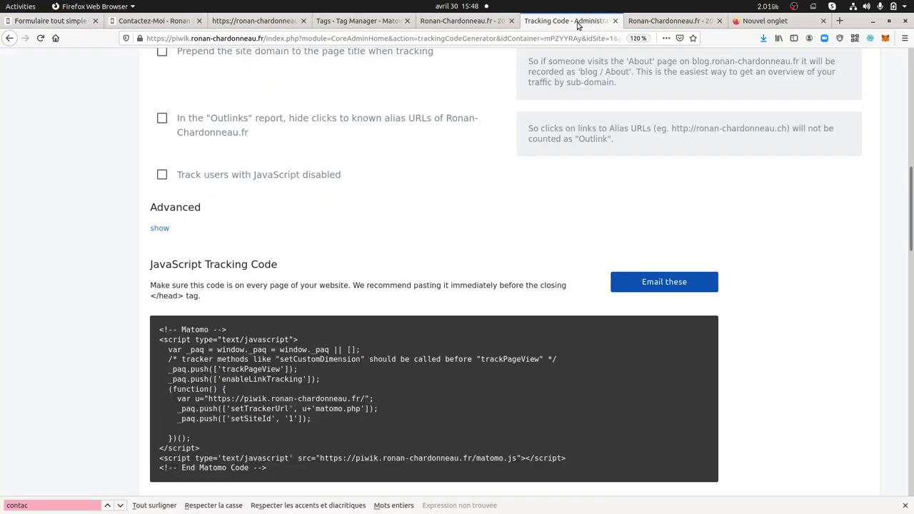
pyautogui.click(481, 23)
pyautogui.scroll(5, 184, 269)
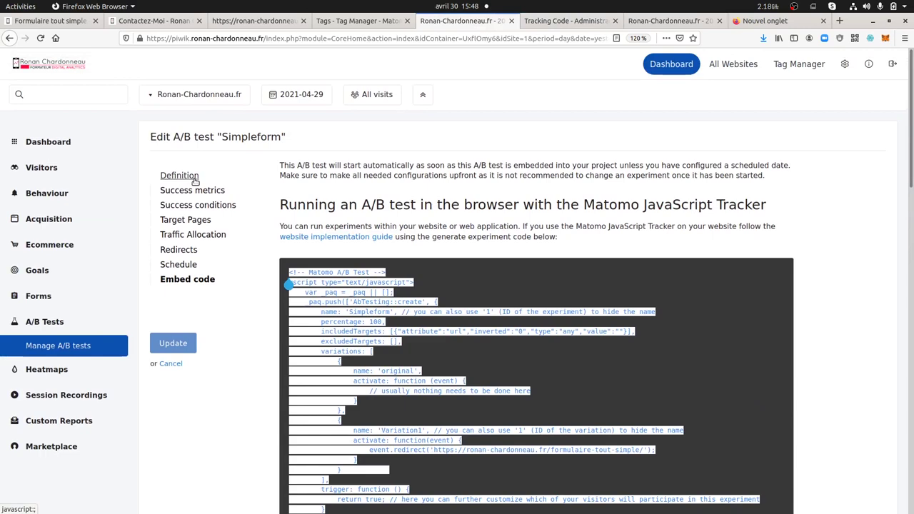
pyautogui.click(183, 250)
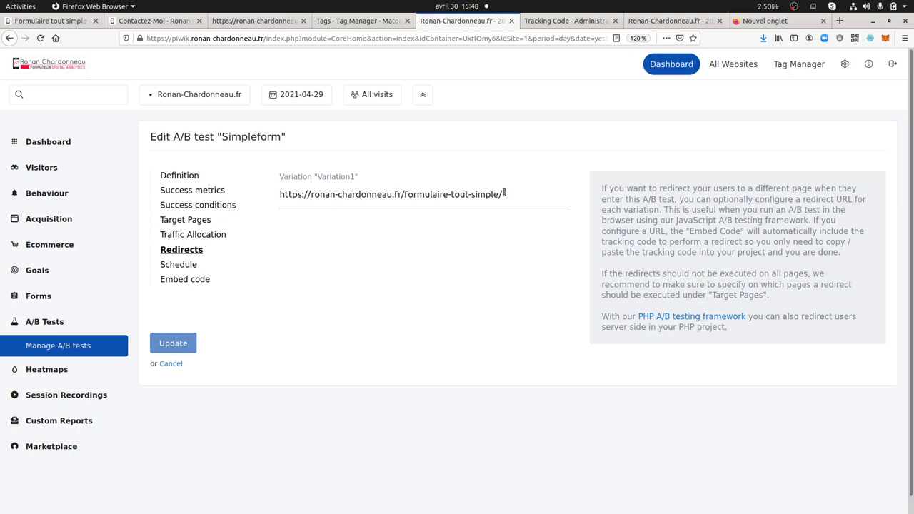
# - Review the Simpleform test's embed code and compare it with the site's JavaScript tracking code
pyautogui.click(195, 279)
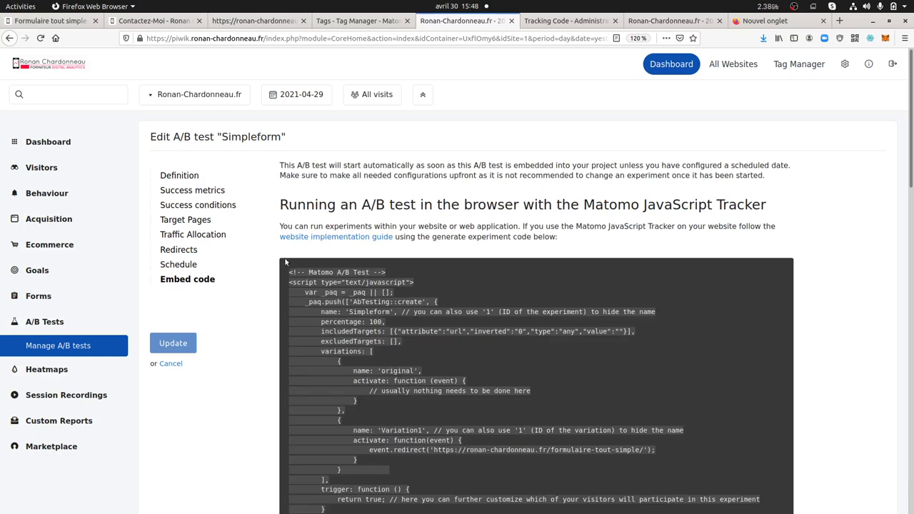
pyautogui.scroll(-2, 272, 291)
pyautogui.scroll(-1, 273, 293)
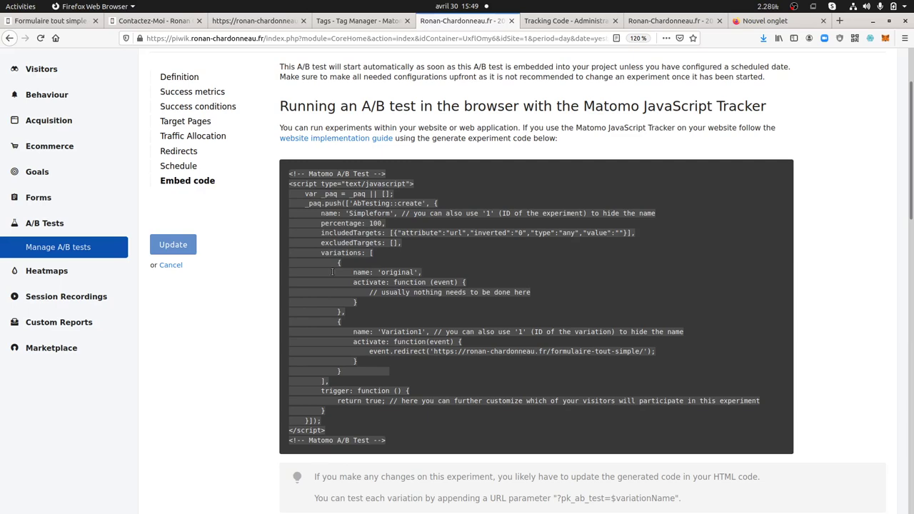
pyautogui.scroll(3, 340, 316)
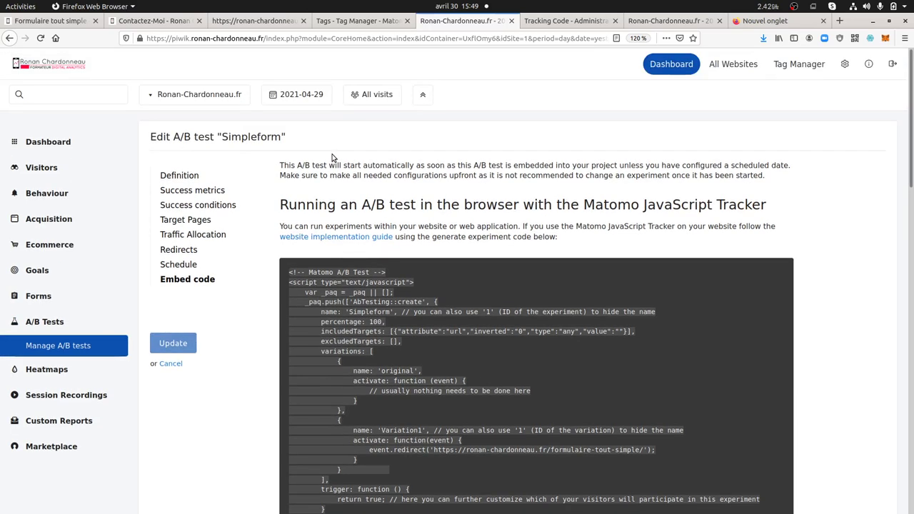
pyautogui.click(539, 24)
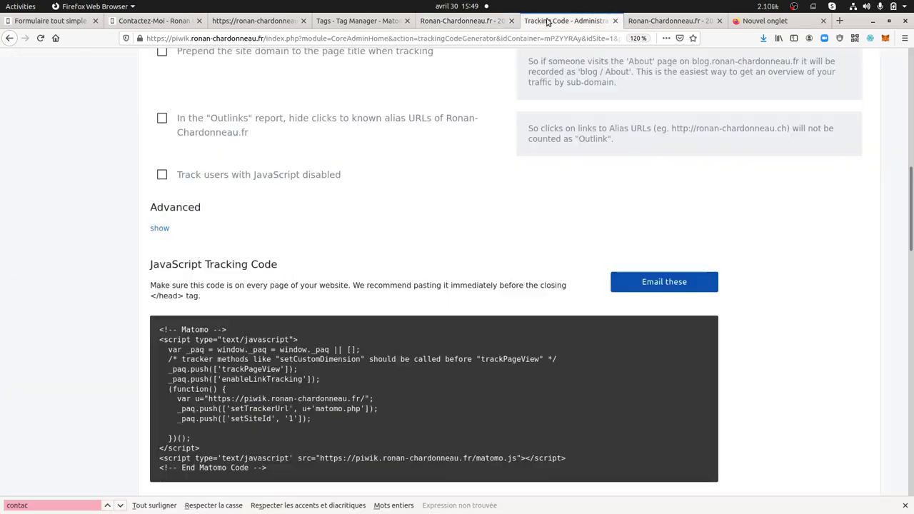
# - Open the Ronan-Chardonneau.fr Tag Manager in a new tab and edit the AB test tag
pyautogui.click(486, 21)
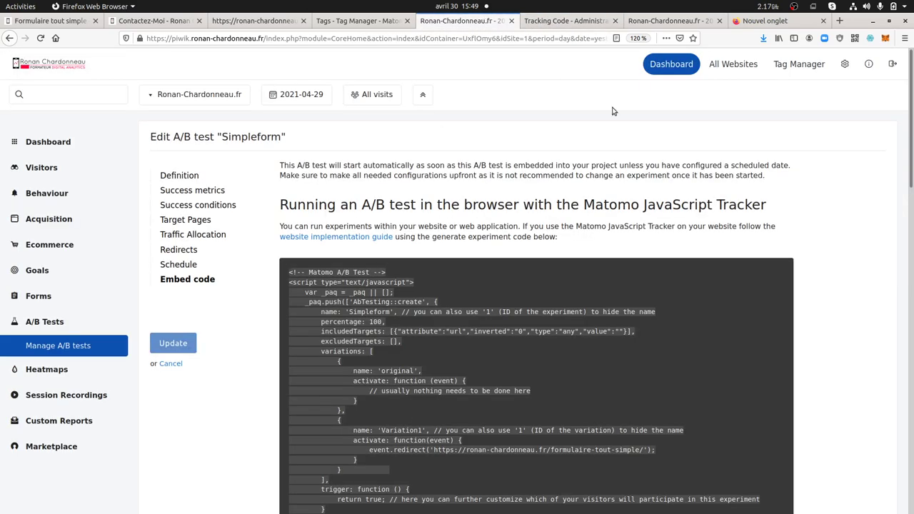
pyautogui.rightClick(791, 68)
pyautogui.click(792, 75)
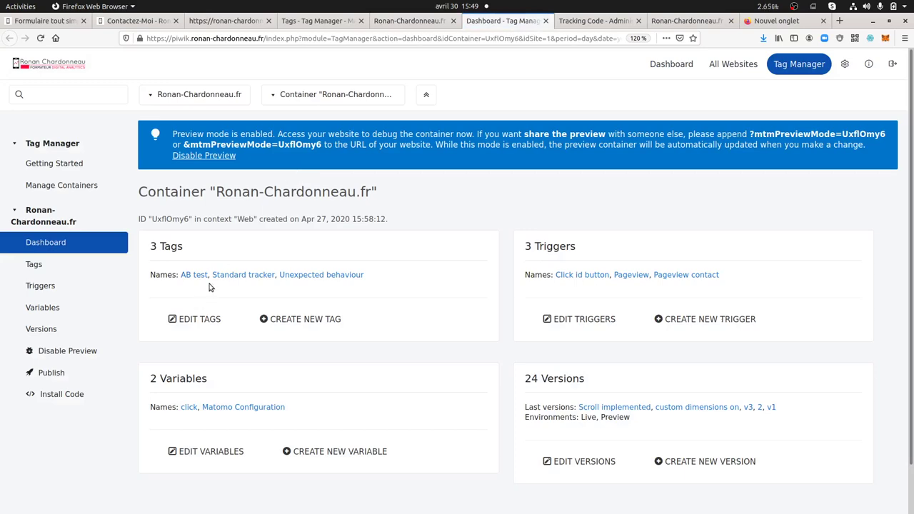
pyautogui.click(192, 276)
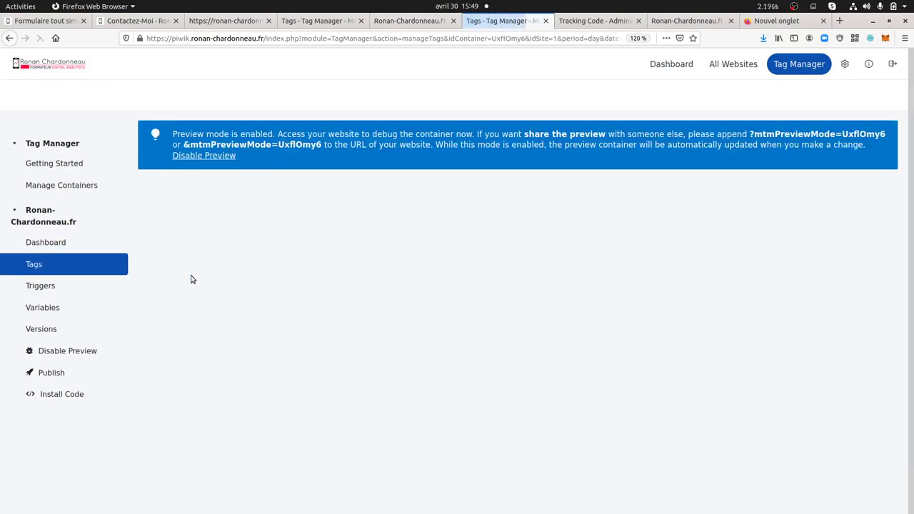
# - Open the AB test tag's 'Pageview contact' trigger, which fires when Page URL contains 'contactez-moi'
pyautogui.scroll(-4, 193, 275)
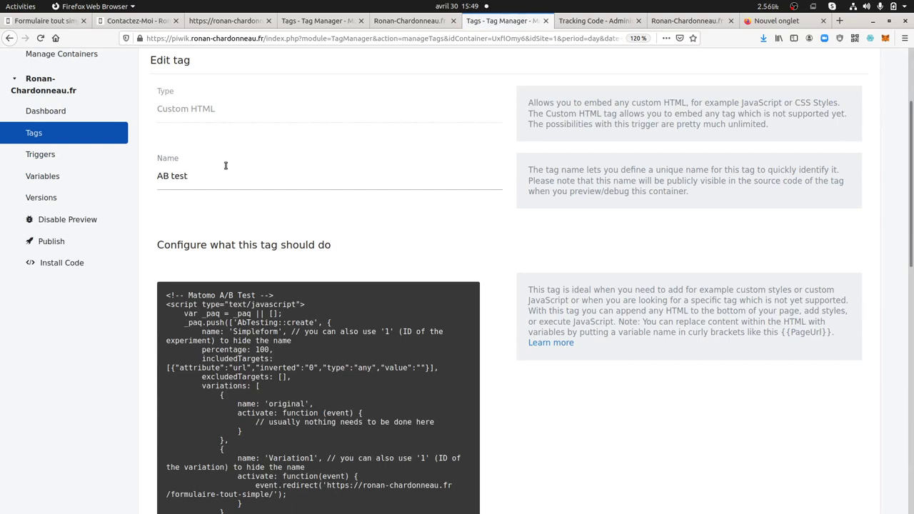
pyautogui.scroll(-4, 256, 225)
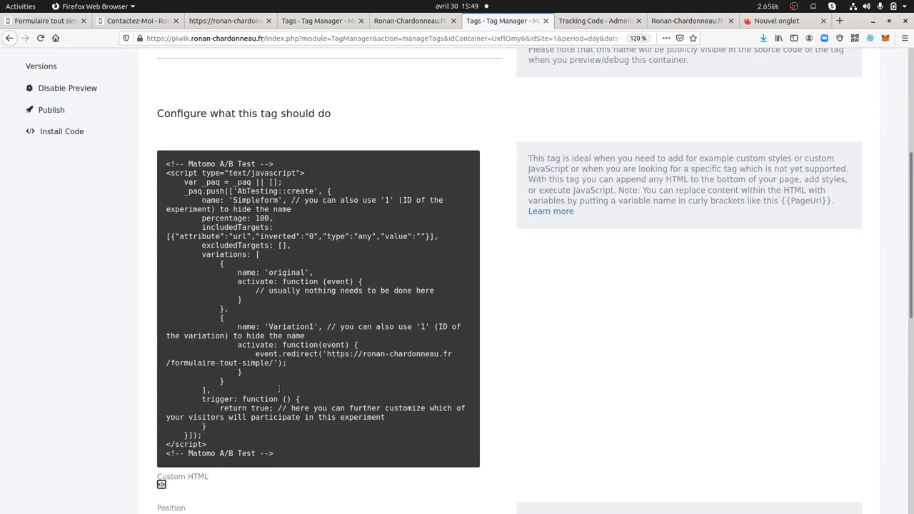
pyautogui.scroll(-11, 292, 369)
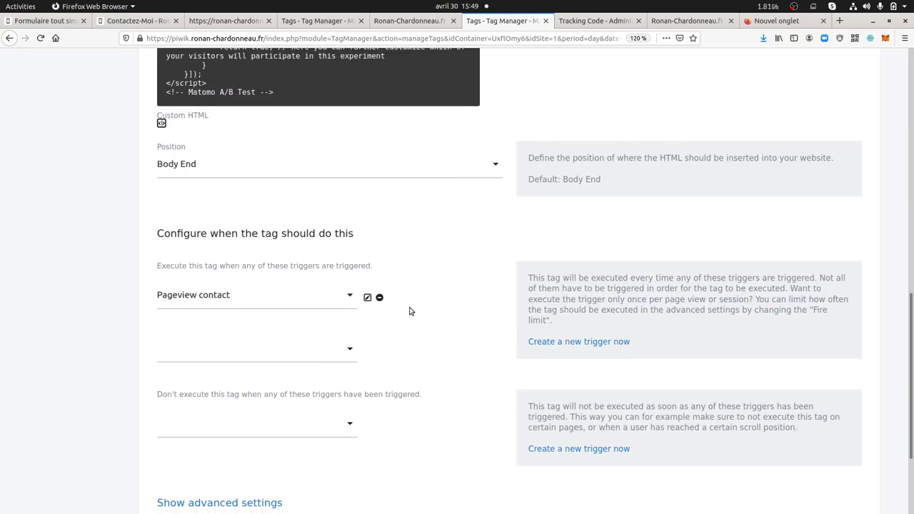
pyautogui.click(368, 297)
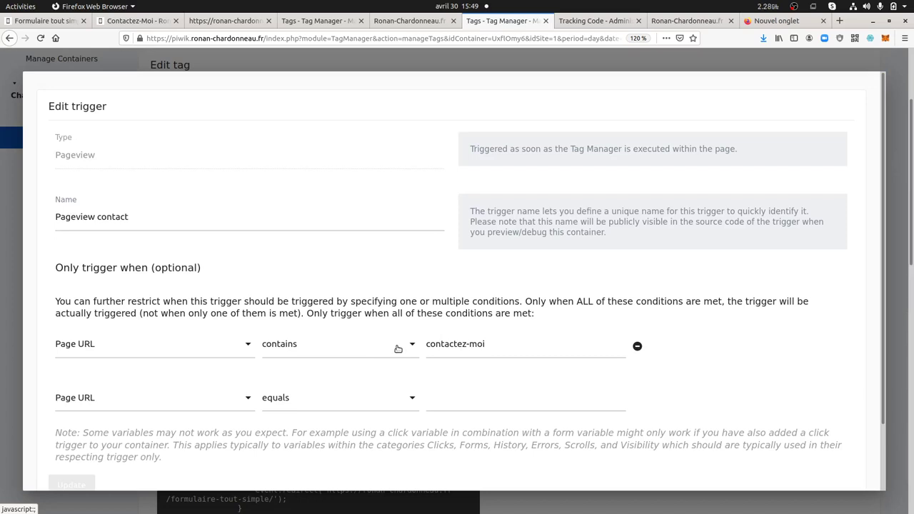
pyautogui.click(137, 21)
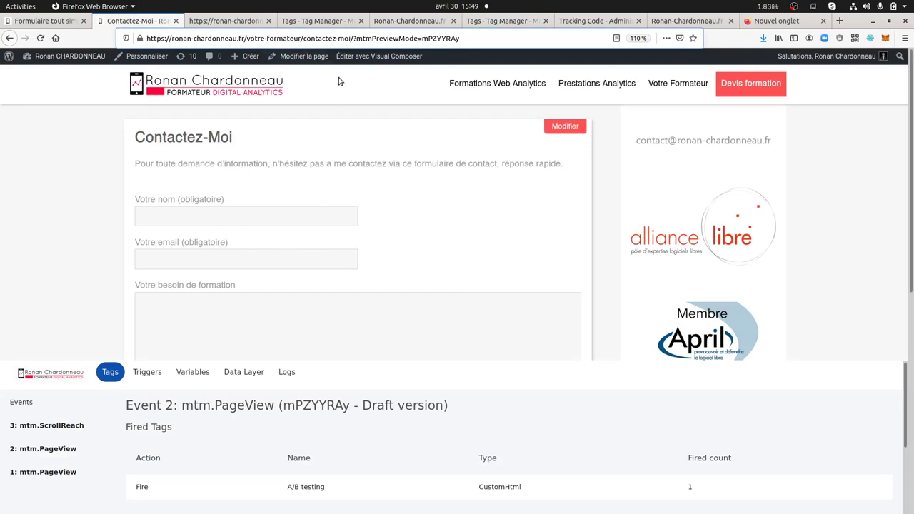
pyautogui.click(529, 22)
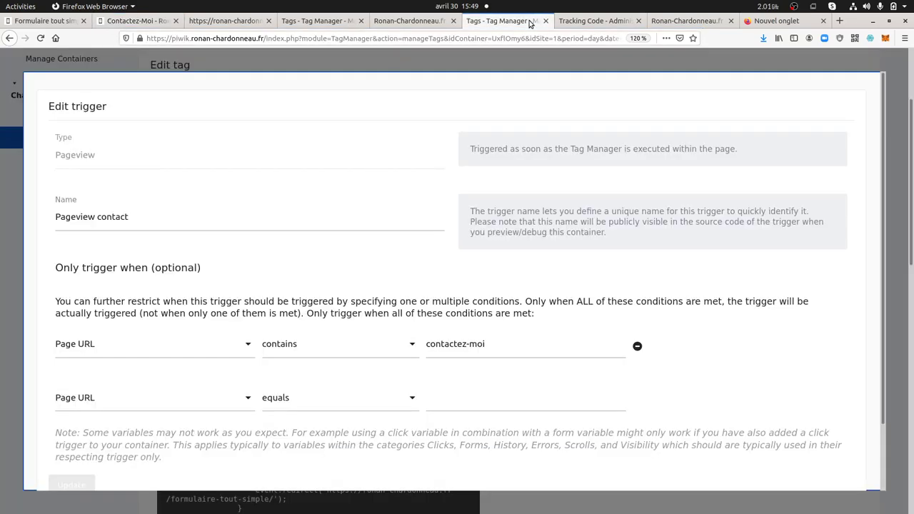
# - Close the trigger, create and publish a new container version, disable Preview, and return to Contactez-Moi
pyautogui.click(399, 62)
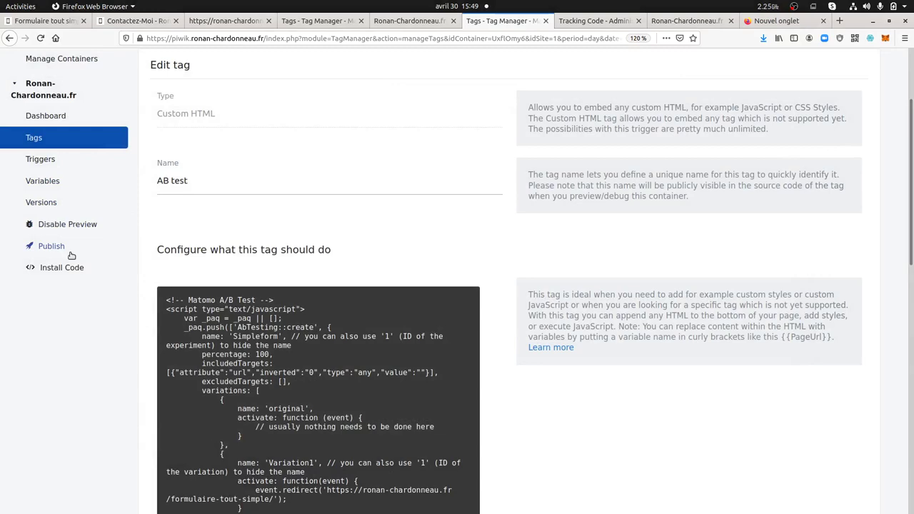
pyautogui.scroll(3, 72, 253)
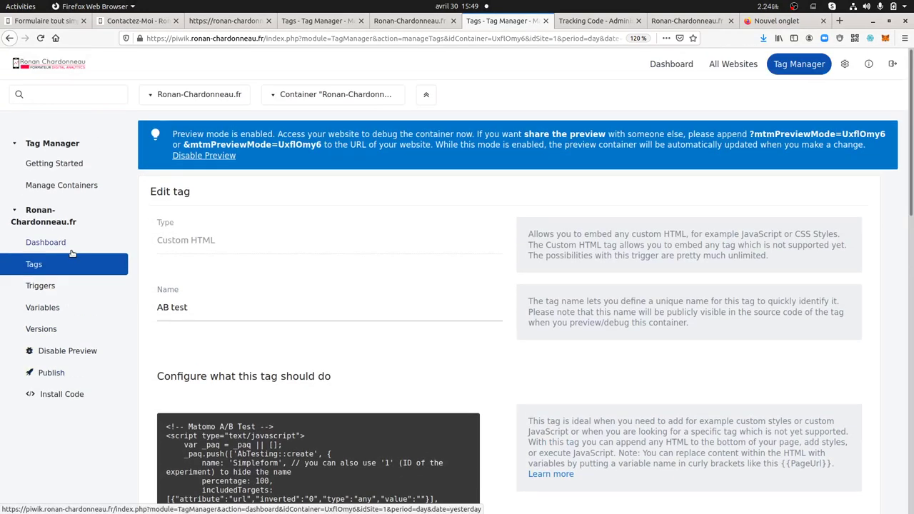
pyautogui.click(52, 376)
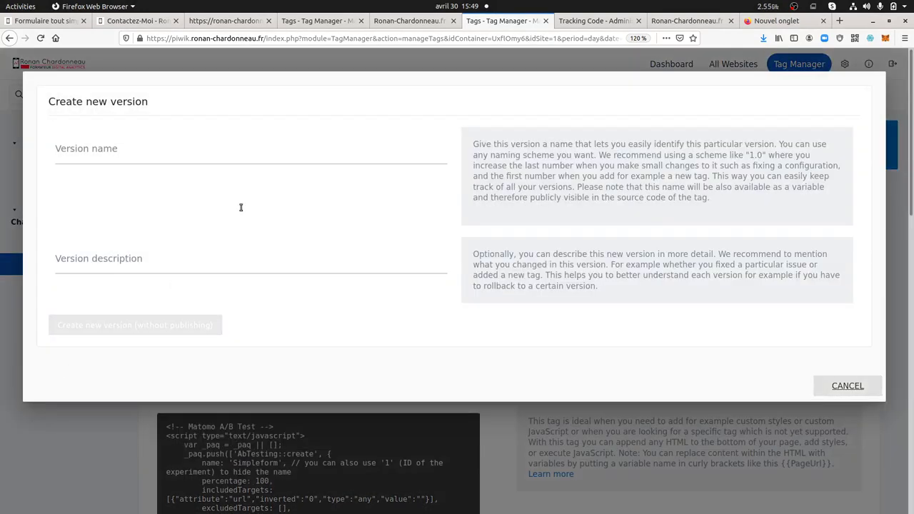
pyautogui.scroll(-5, 159, 357)
pyautogui.click(169, 334)
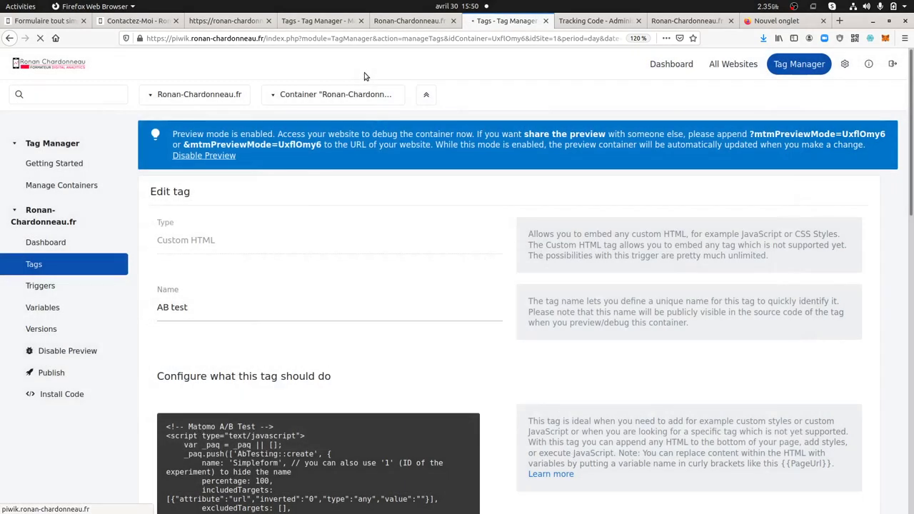
pyautogui.click(204, 155)
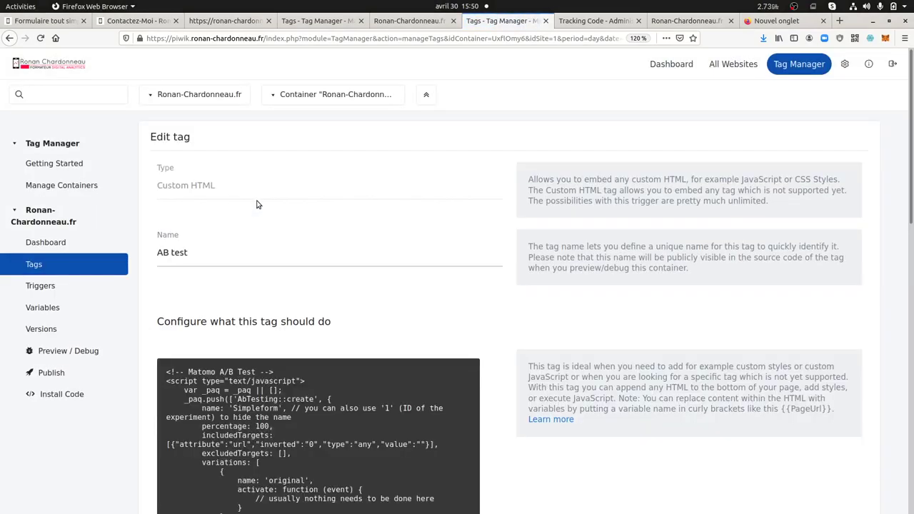
pyautogui.click(140, 21)
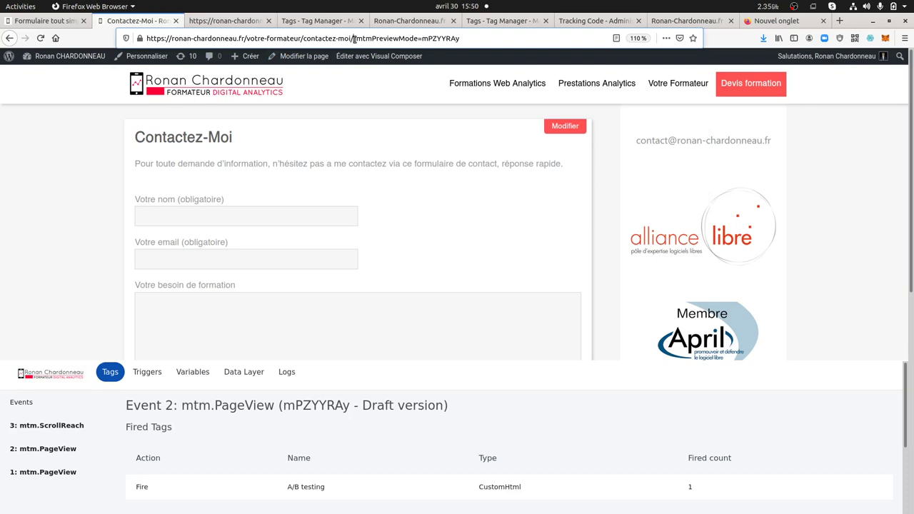
# - Remove the ?mtmPreviewMode parameter from the Contactez-Moi address and reload the page
pyautogui.moveTo(354, 38); pyautogui.dragTo(523, 45)
pyautogui.press('BackSpace')
pyautogui.press('Return')
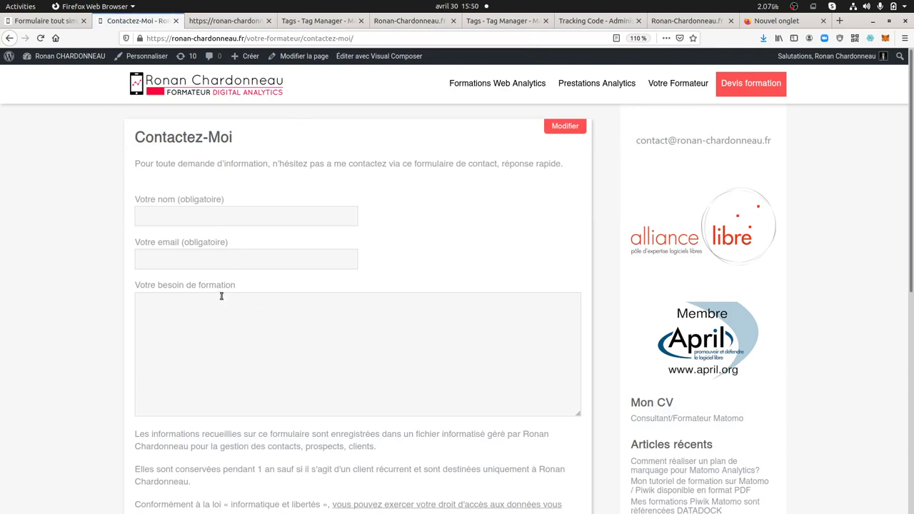
# - In Chromium, visit Contactez-Moi and land on Formulaire tout simple with pk_abe=Simpleform, pk_abv=Variation1
pyautogui.moveTo(2, 337)
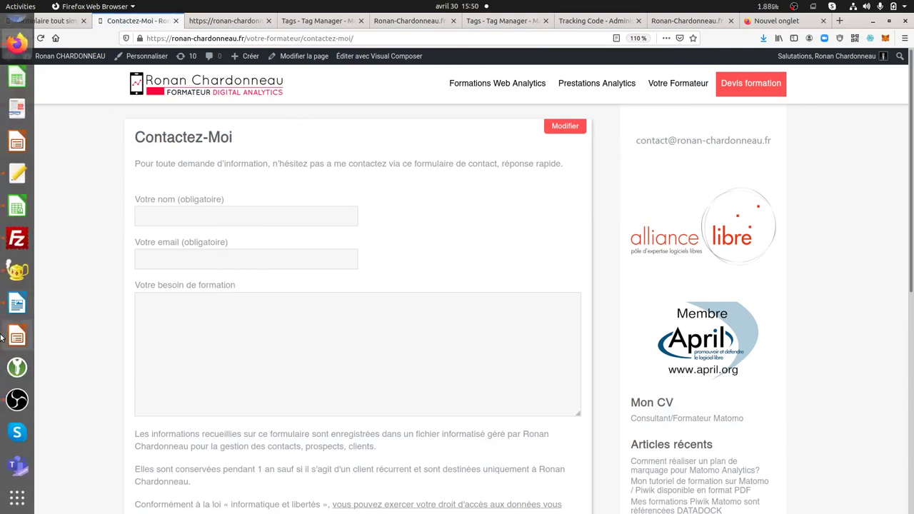
pyautogui.scroll(2, 17, 175)
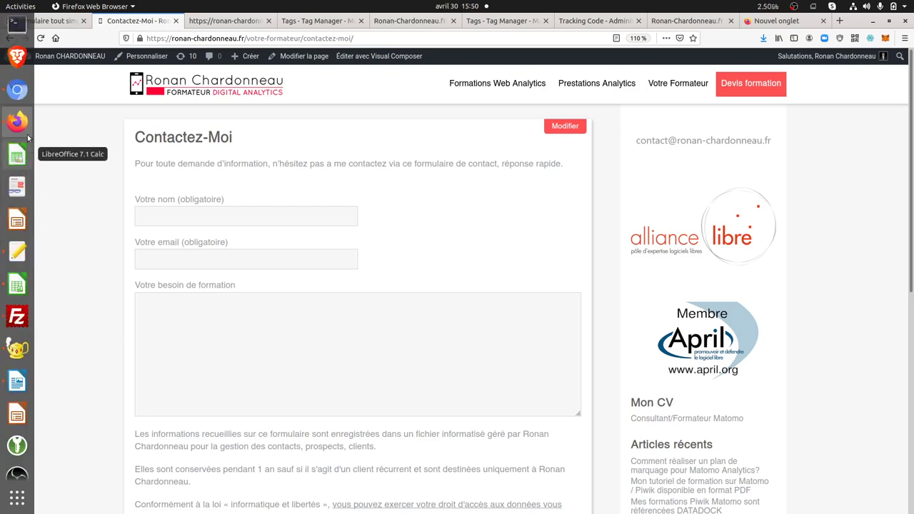
pyautogui.click(19, 91)
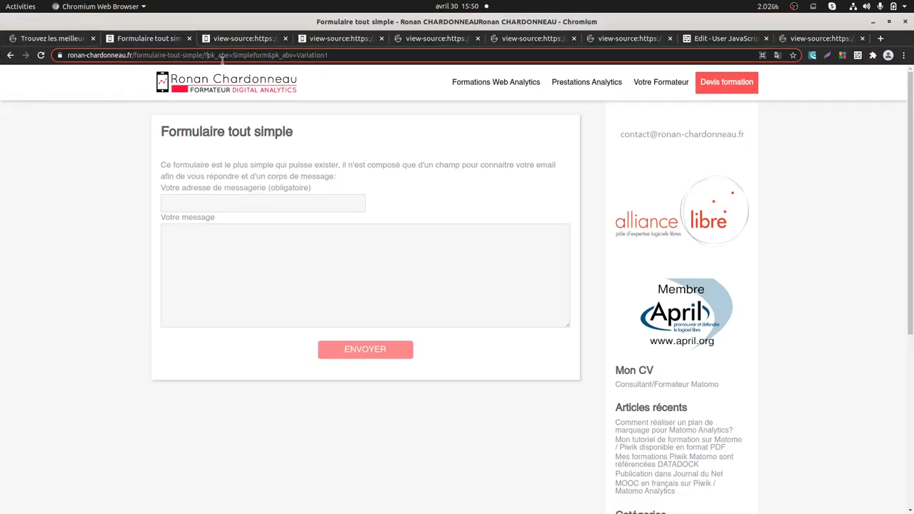
pyautogui.hotkey('shift', 'End')
pyautogui.moveTo(653, 93)
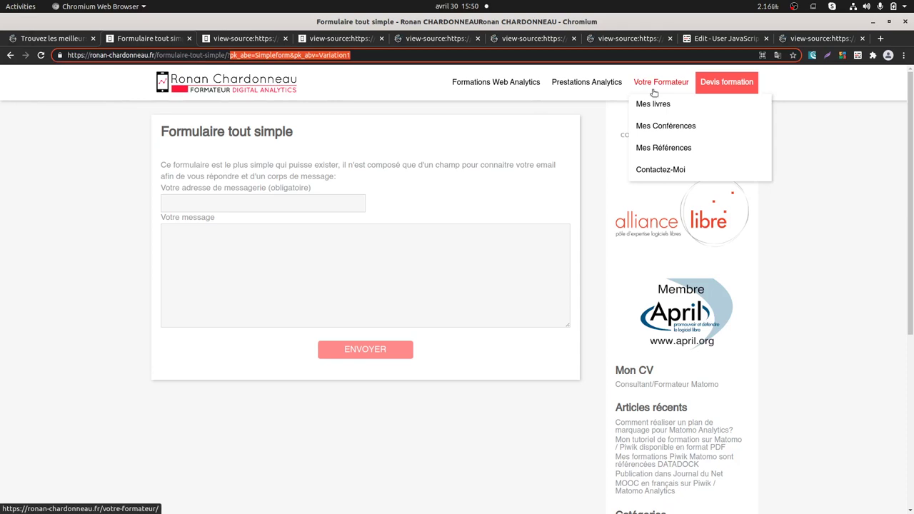
pyautogui.click(642, 174)
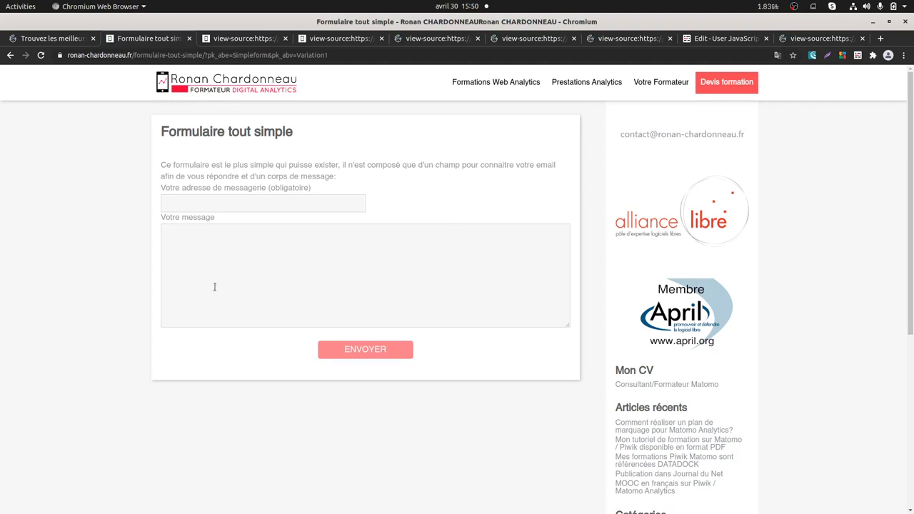
pyautogui.moveTo(649, 91)
pyautogui.click(649, 170)
pyautogui.moveTo(657, 82)
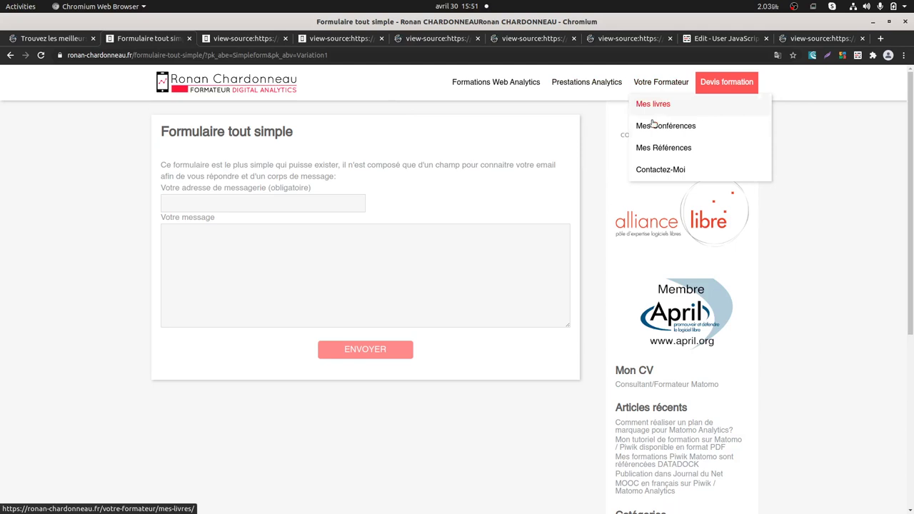
pyautogui.click(654, 171)
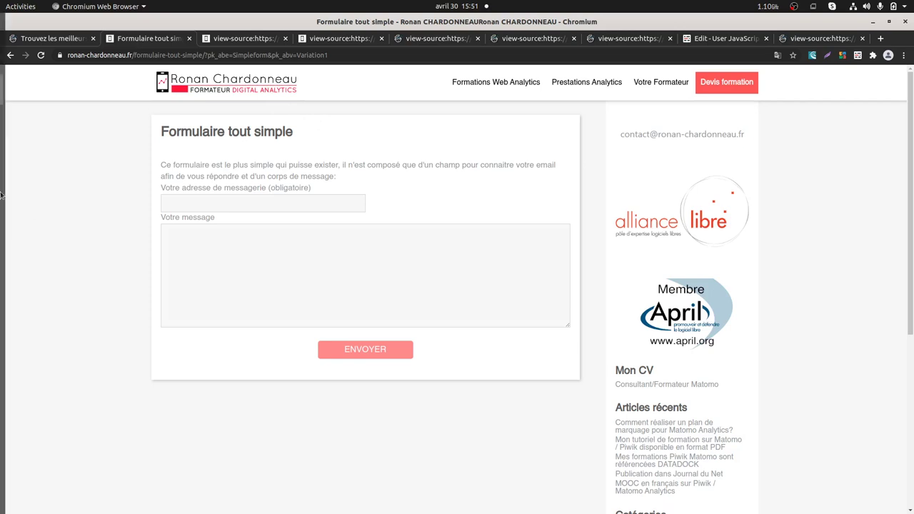
pyautogui.moveTo(2, 192)
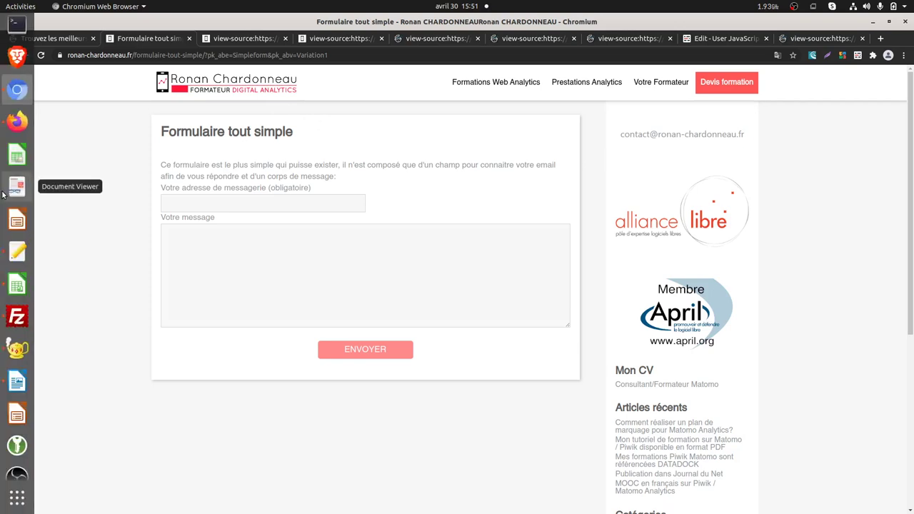
# - Back in Firefox, open the Matomo dashboard for the Ronan-Chardonneau.fr site
pyautogui.click(17, 121)
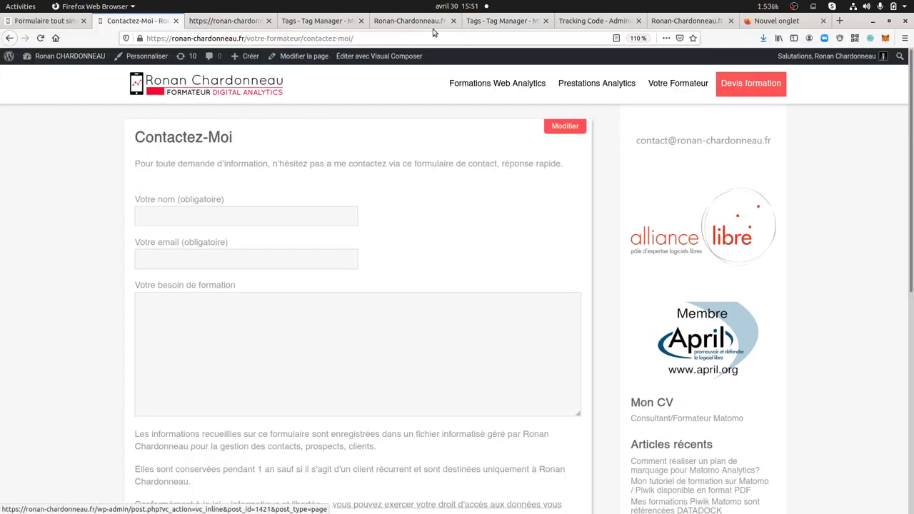
pyautogui.click(587, 27)
pyautogui.scroll(8, 487, 211)
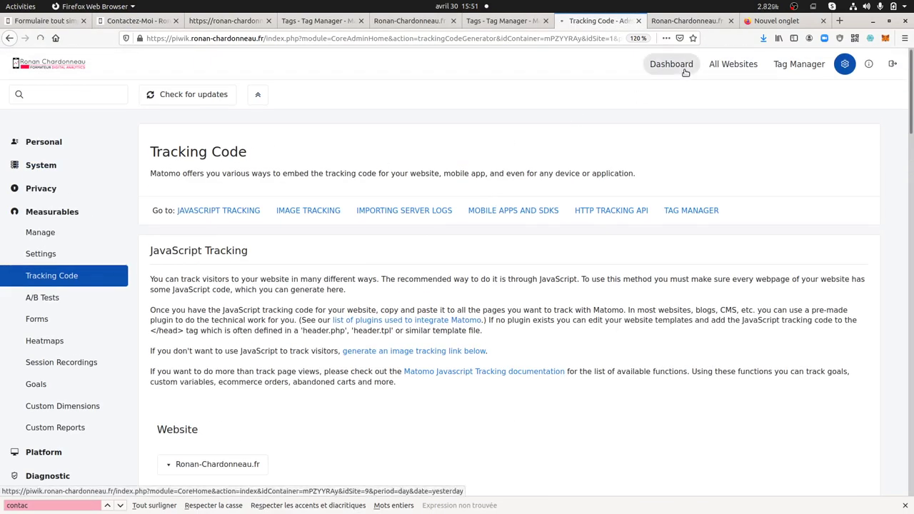
pyautogui.click(681, 67)
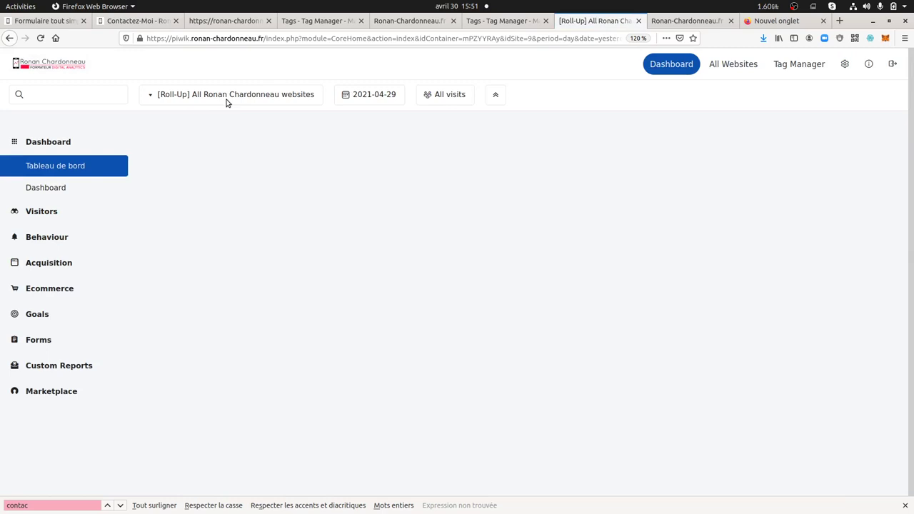
pyautogui.click(227, 99)
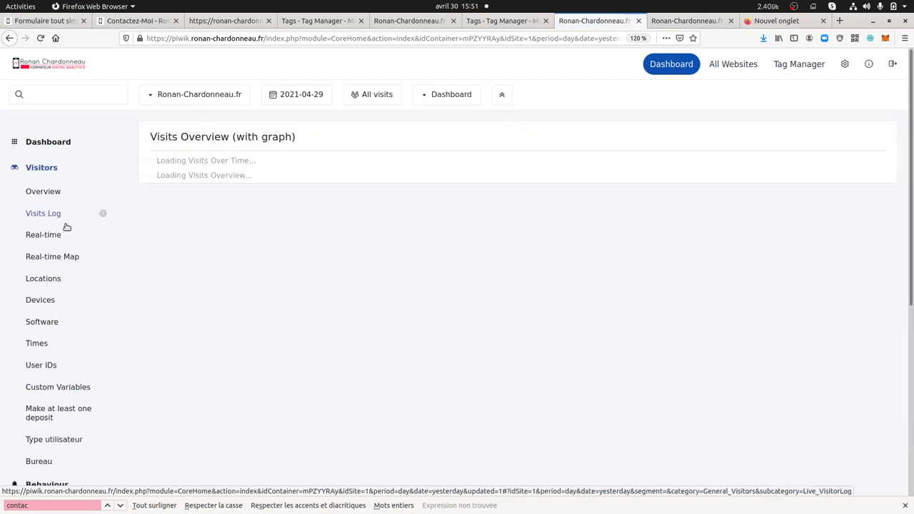
# - Show the 2021-04-30 Visits Log and review the Paris visit tagged Simpleform Variation1
pyautogui.click(70, 214)
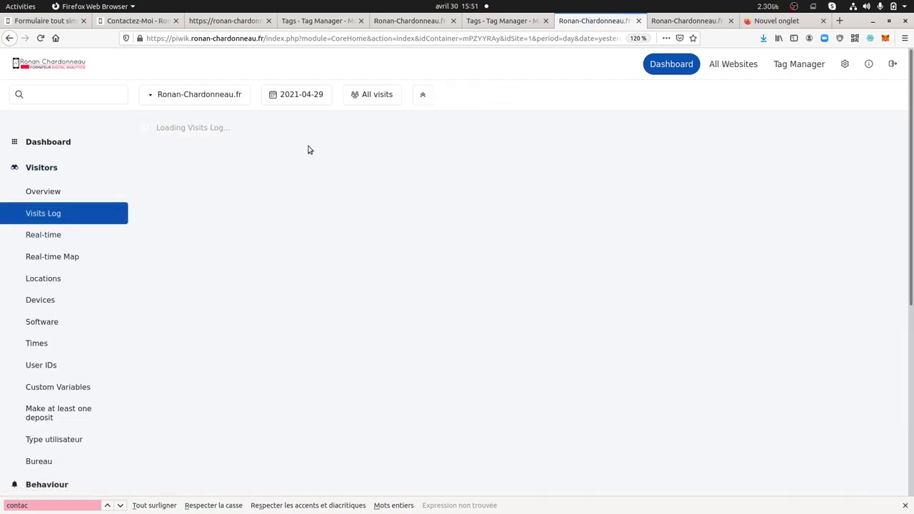
pyautogui.click(308, 96)
pyautogui.click(330, 194)
pyautogui.moveTo(344, 187)
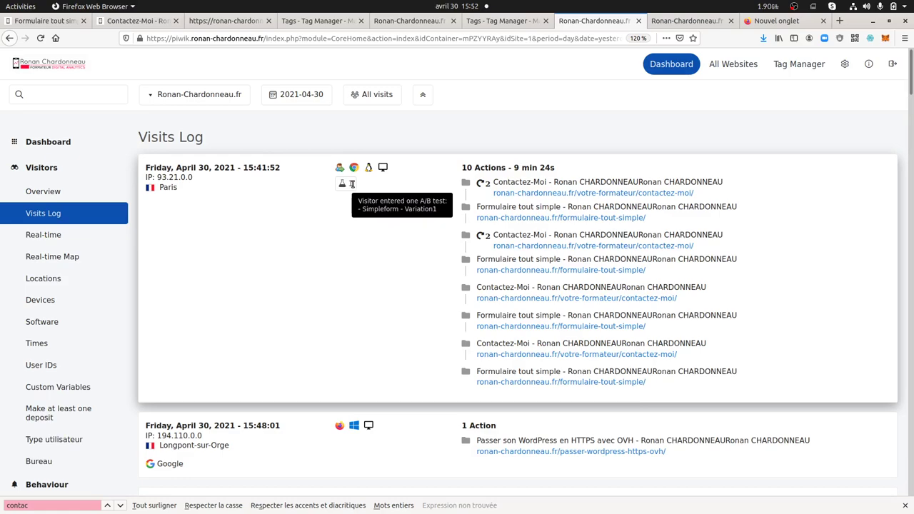
pyautogui.scroll(-3, 373, 219)
pyautogui.scroll(-15, 373, 220)
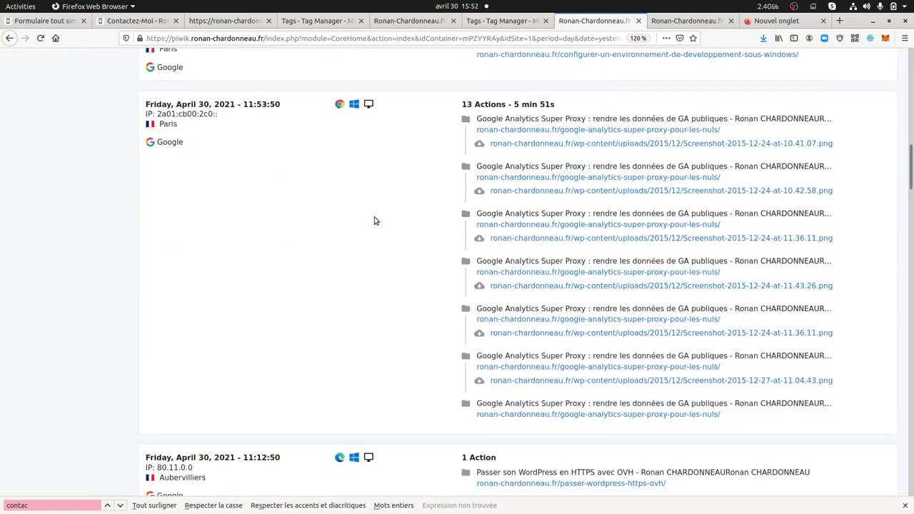
pyautogui.scroll(-10, 373, 220)
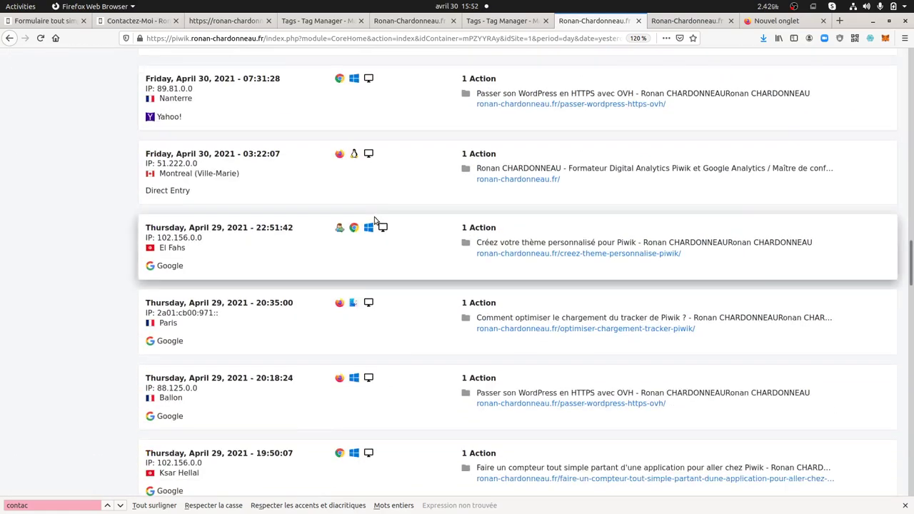
pyautogui.scroll(4, 441, 240)
pyautogui.scroll(15, 441, 240)
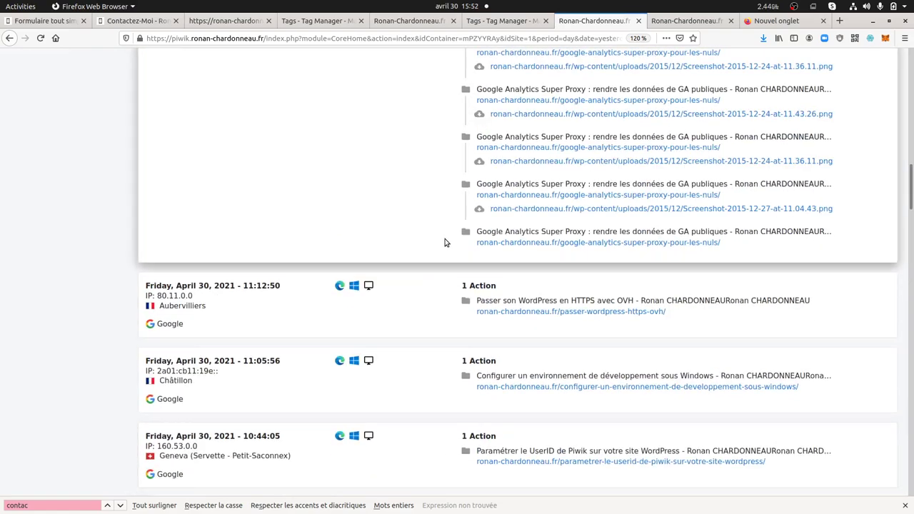
pyautogui.scroll(10, 445, 243)
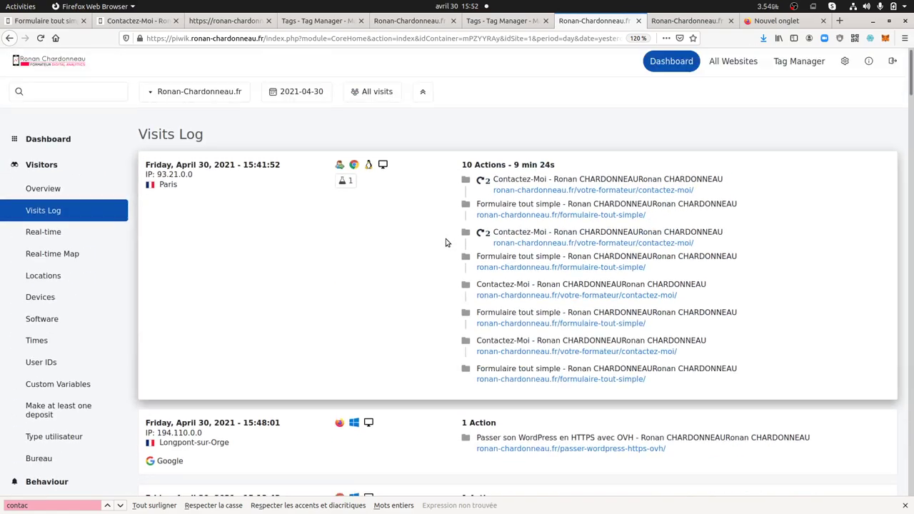